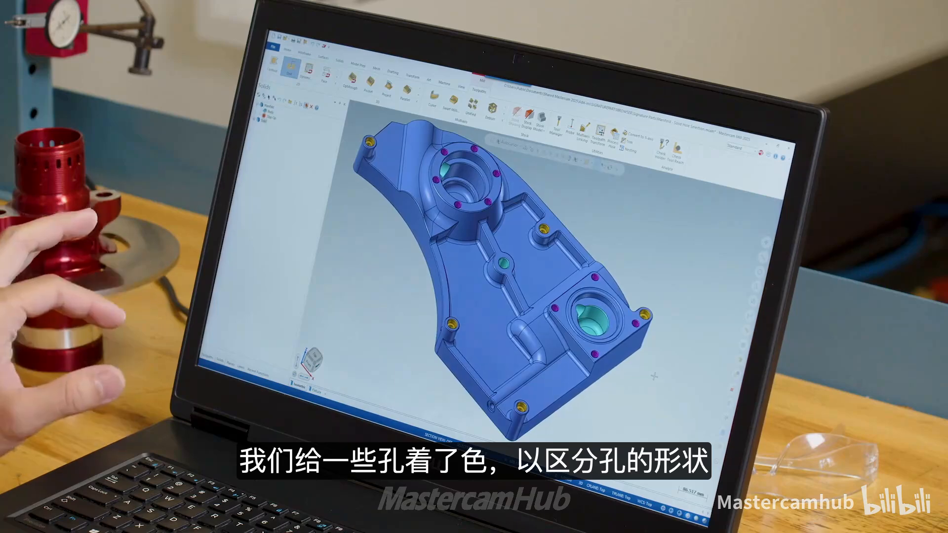
Step: Examine the manifold's colour-coded counterbored, blind and bored holes up close and from different angles
scroll(654, 377, down, 1)
scroll(650, 384, up, 2)
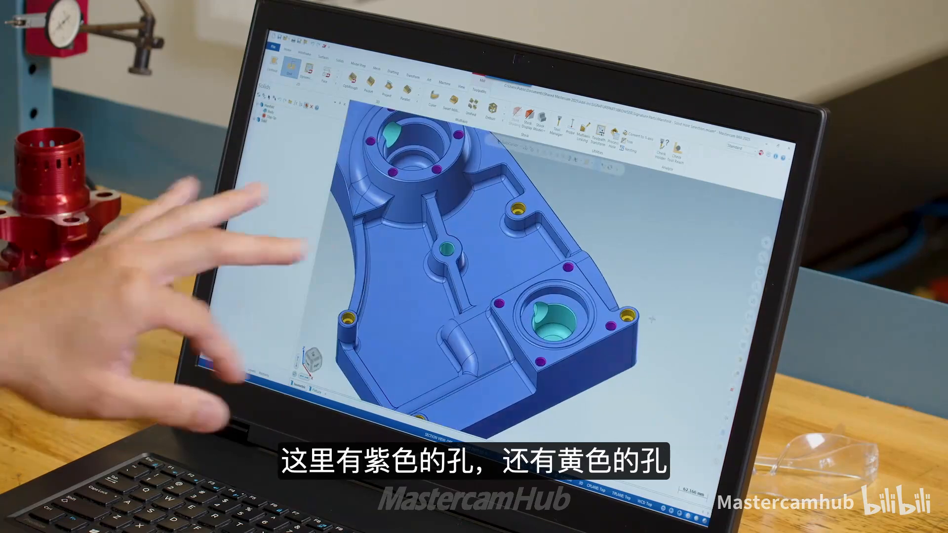
scroll(652, 327, up, 2)
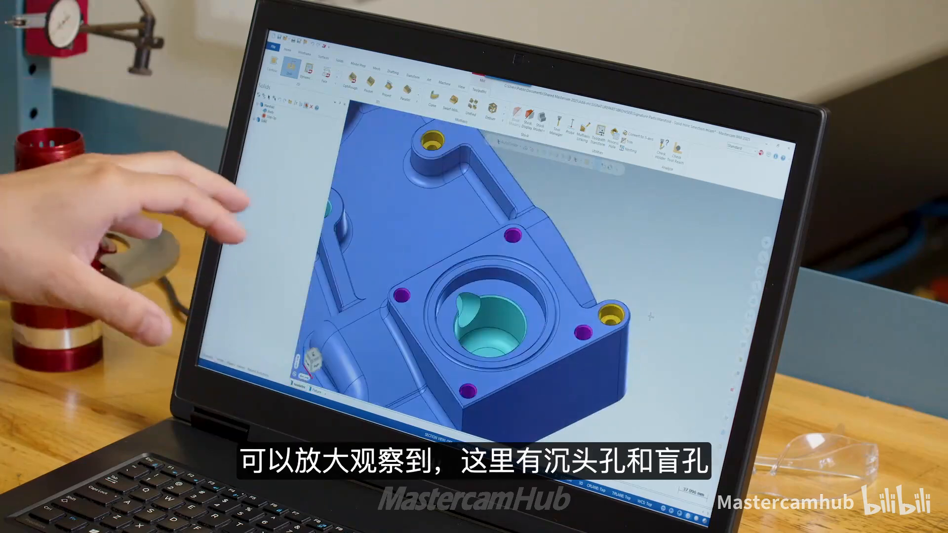
scroll(652, 316, up, 1)
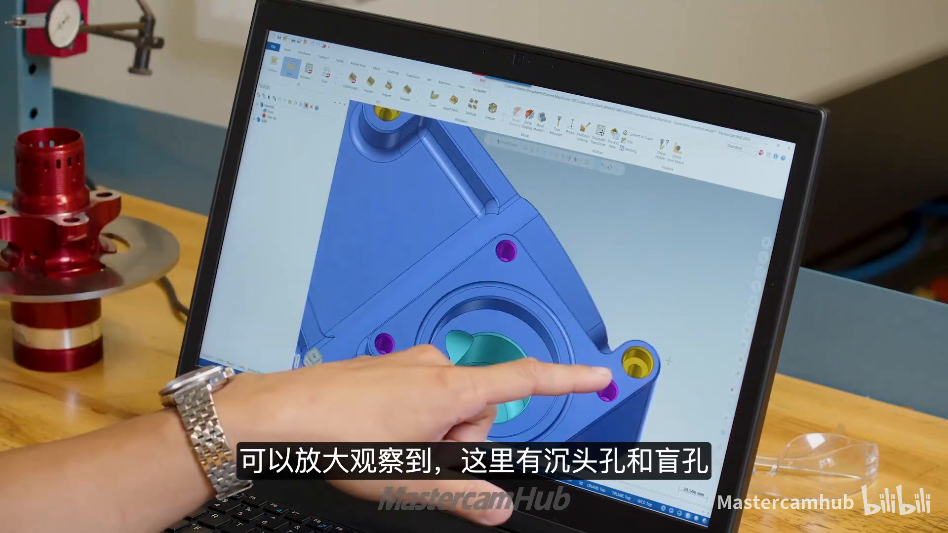
scroll(659, 364, down, 1)
middle_drag(660, 365, 612, 394)
scroll(676, 328, down, 2)
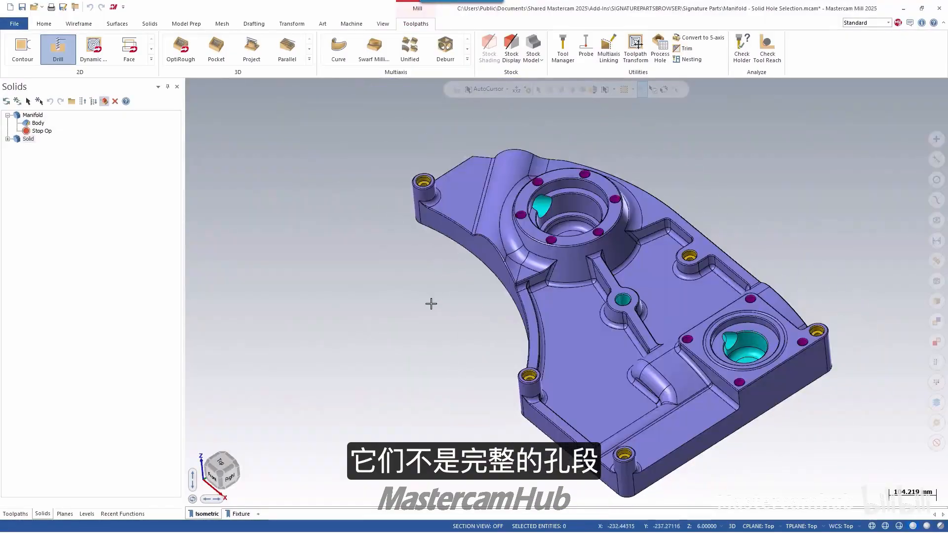
middle_drag(431, 304, 483, 316)
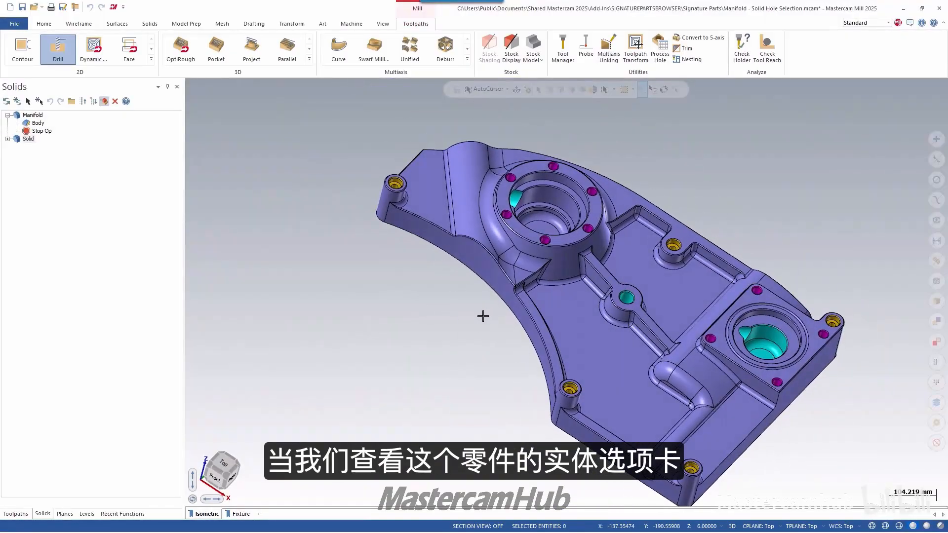
Step: Check the Manifold body's history in the solids tree and locate the Find Holes function for the part
click(29, 115)
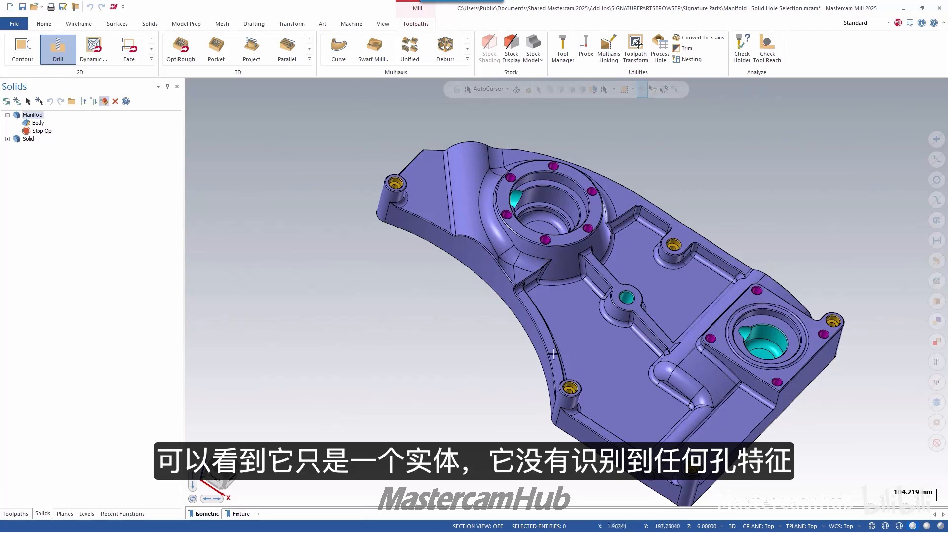
scroll(813, 275, up, 2)
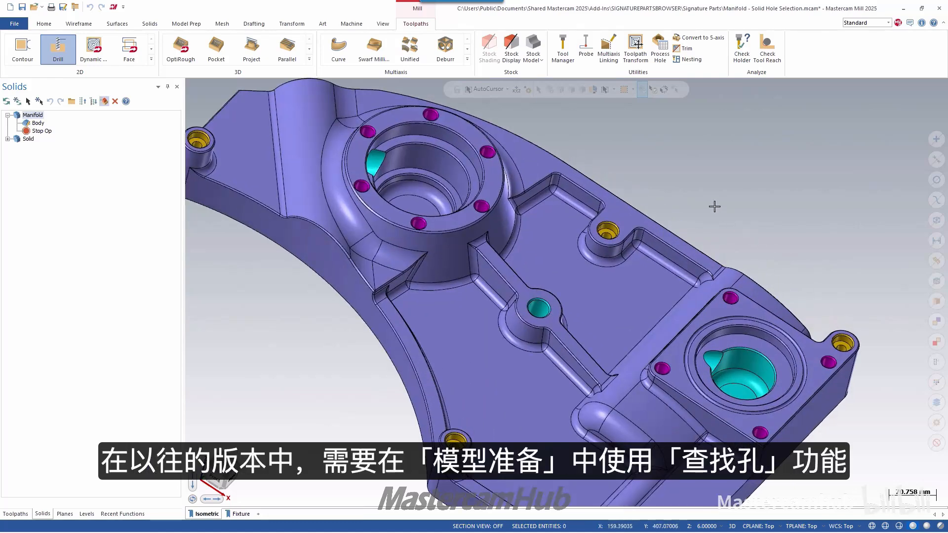
click(193, 24)
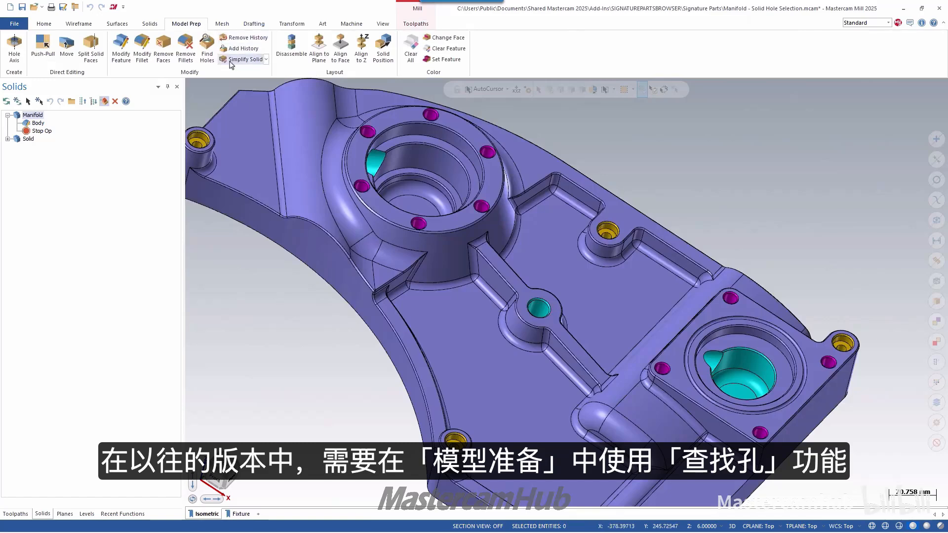
click(207, 47)
scroll(684, 165, down, 3)
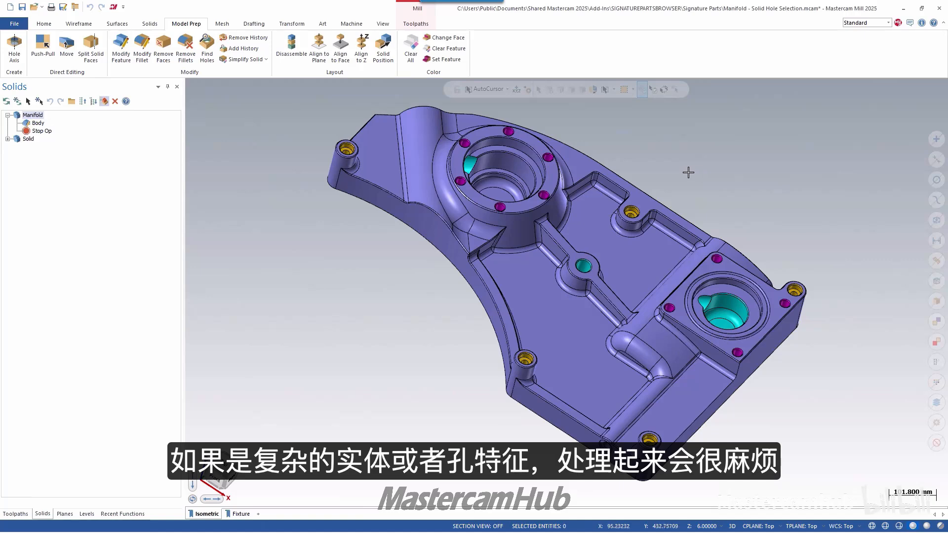
middle_drag(694, 168, 642, 172)
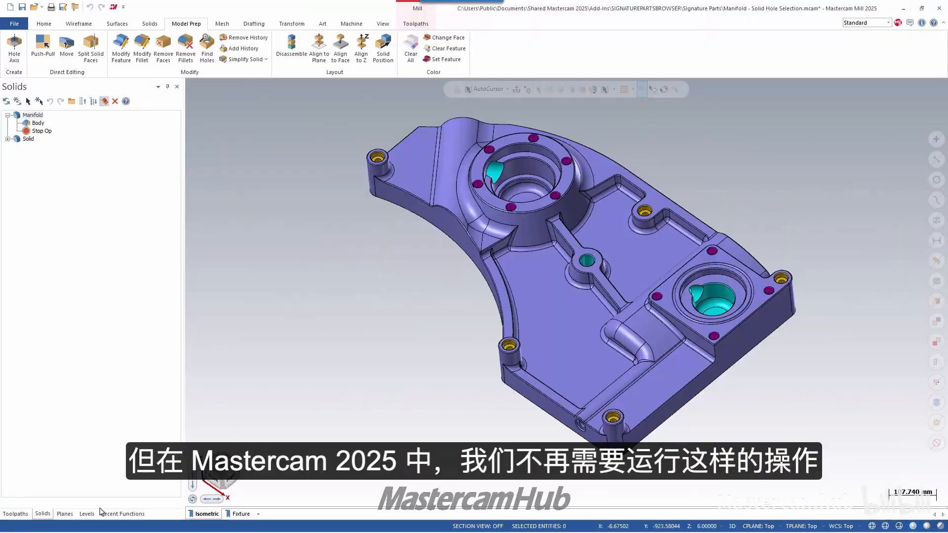
Step: Start a Drill toolpath and window-select all hole features on the manifold
click(417, 24)
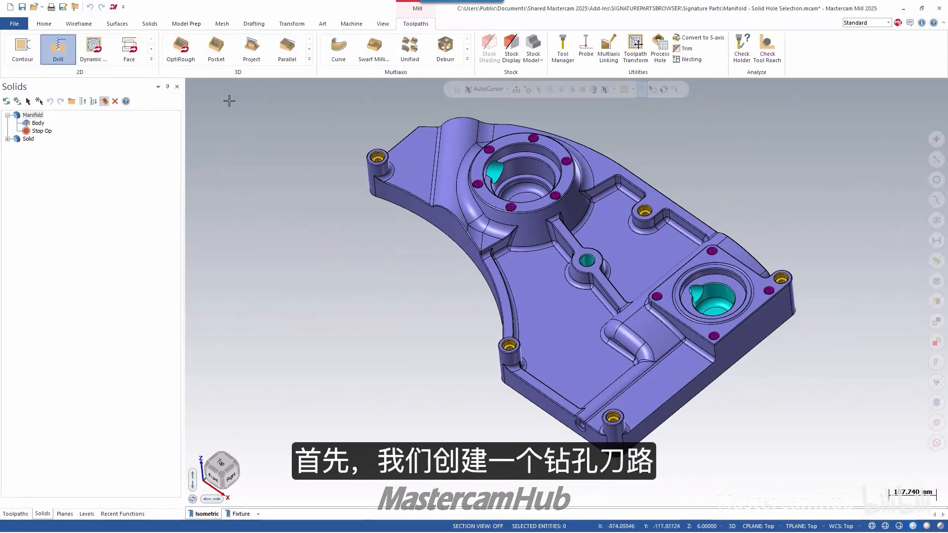
click(58, 50)
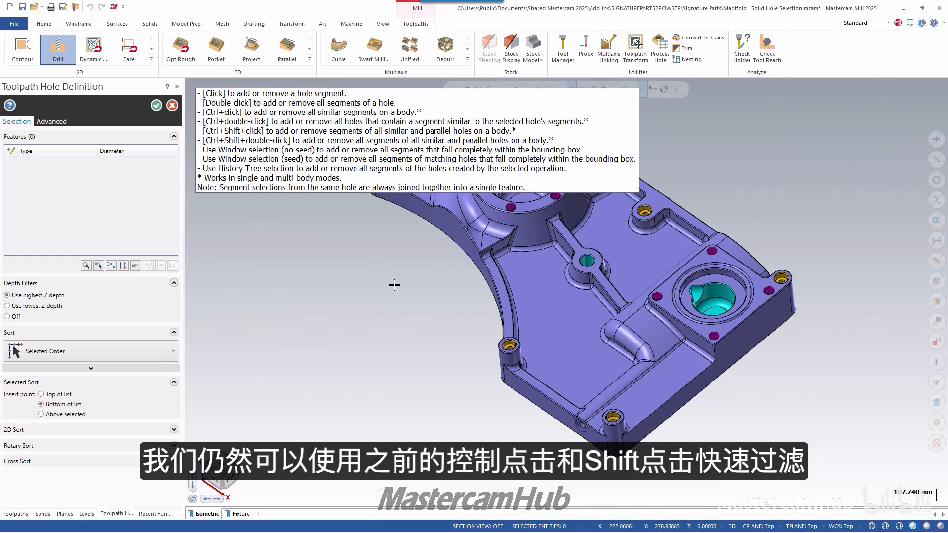
scroll(414, 370, down, 2)
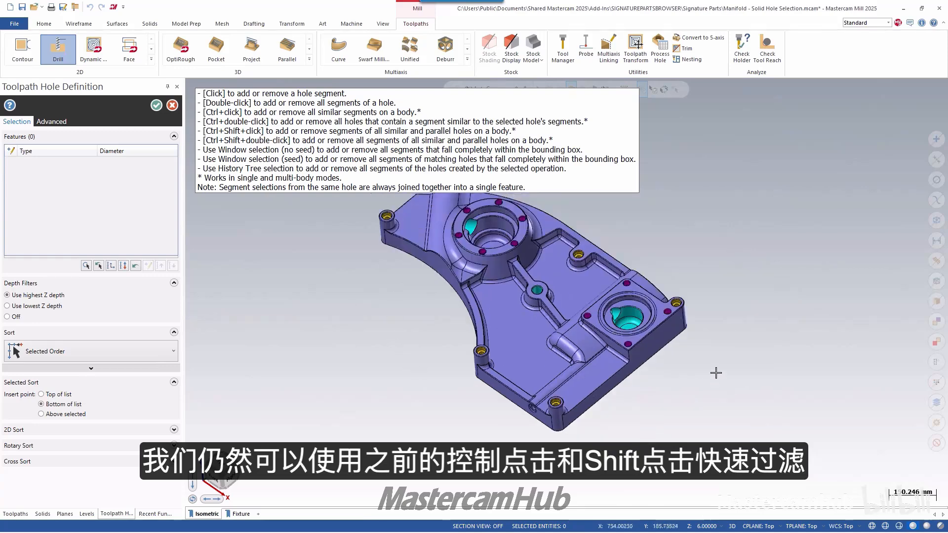
middle_drag(716, 373, 783, 377)
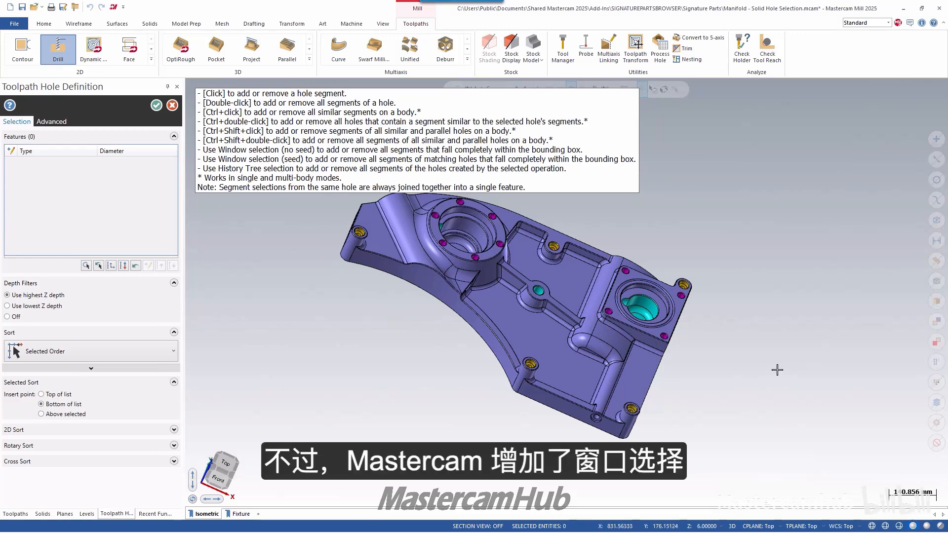
middle_drag(777, 370, 768, 384)
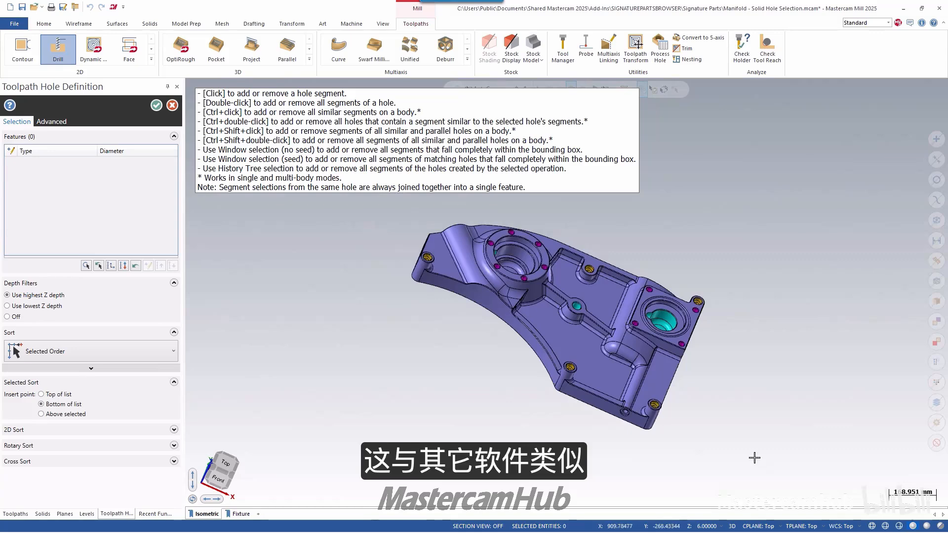
drag(760, 464, 365, 201)
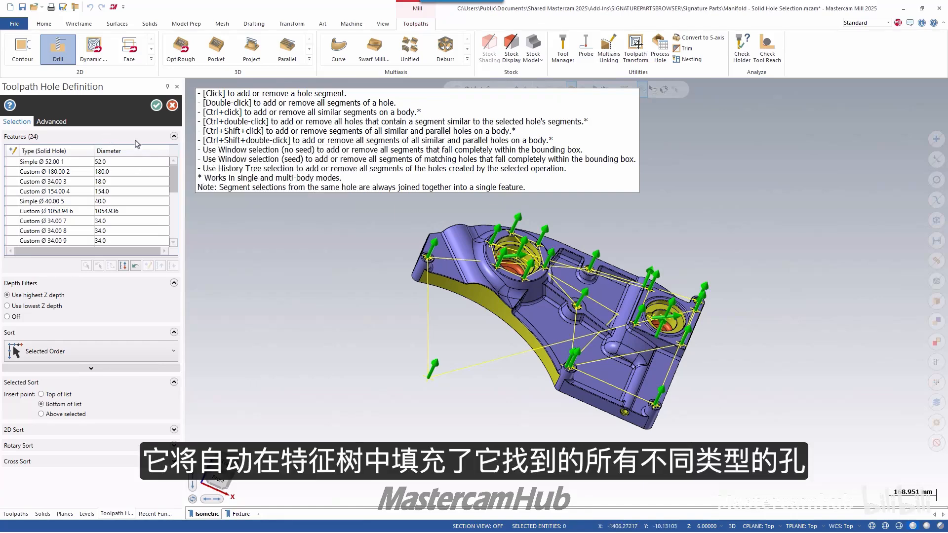
Step: Review the list of detected hole features and inspect the segments of the counterbored hole at the manifold's corner
drag(174, 184, 178, 161)
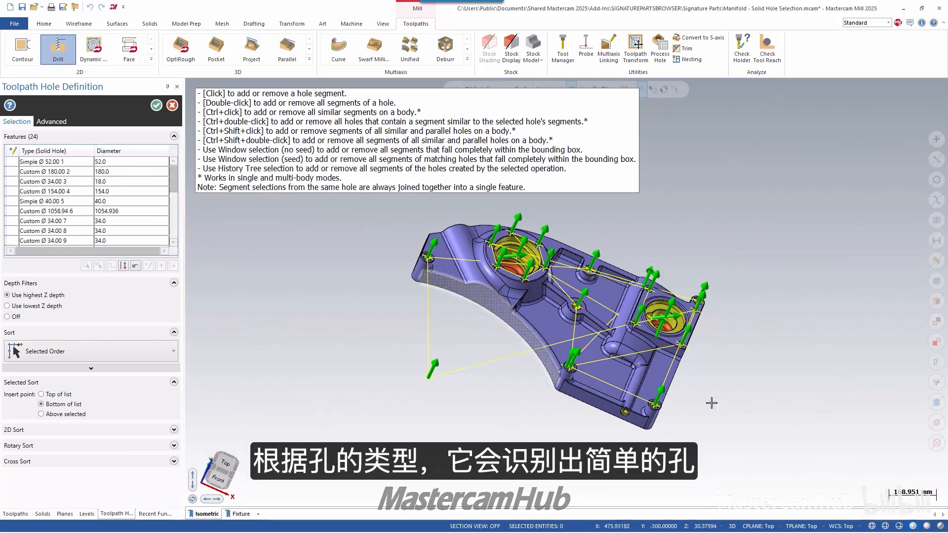
scroll(684, 320, up, 3)
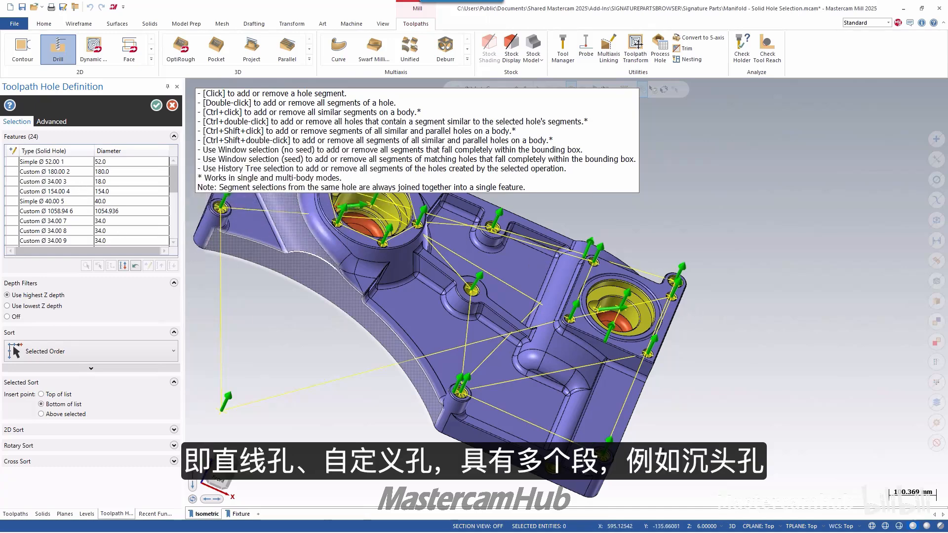
scroll(628, 419, up, 4)
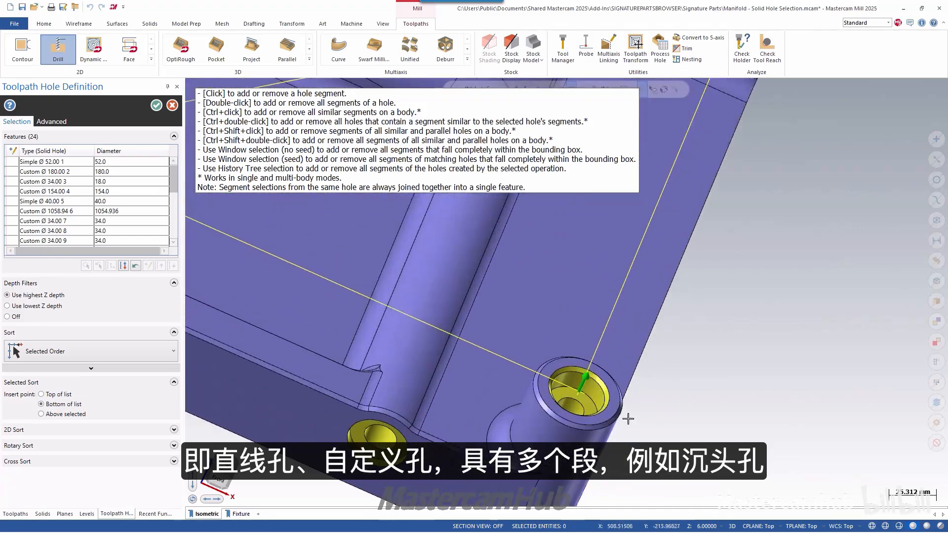
mouse_move(628, 418)
middle_down()
mouse_move(591, 431)
mouse_move(622, 434)
middle_up()
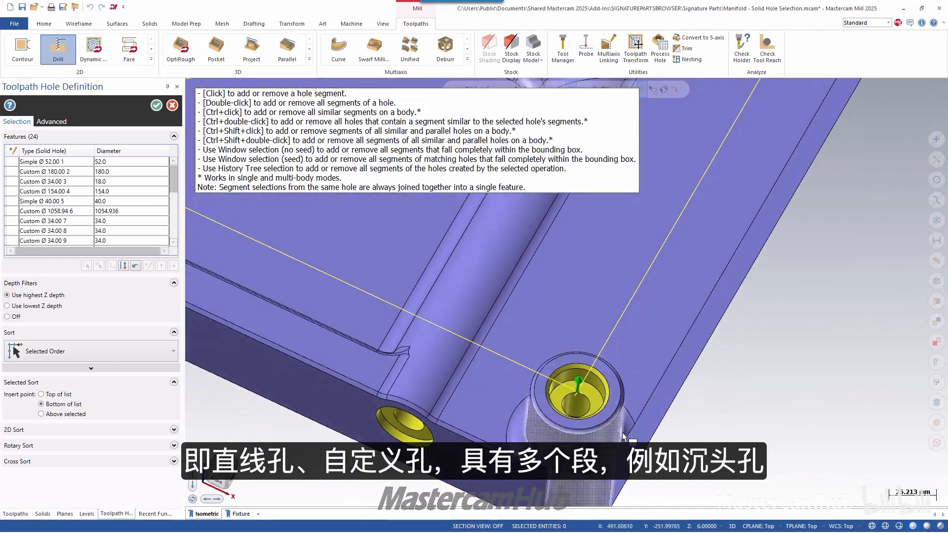
scroll(623, 435, up, 3)
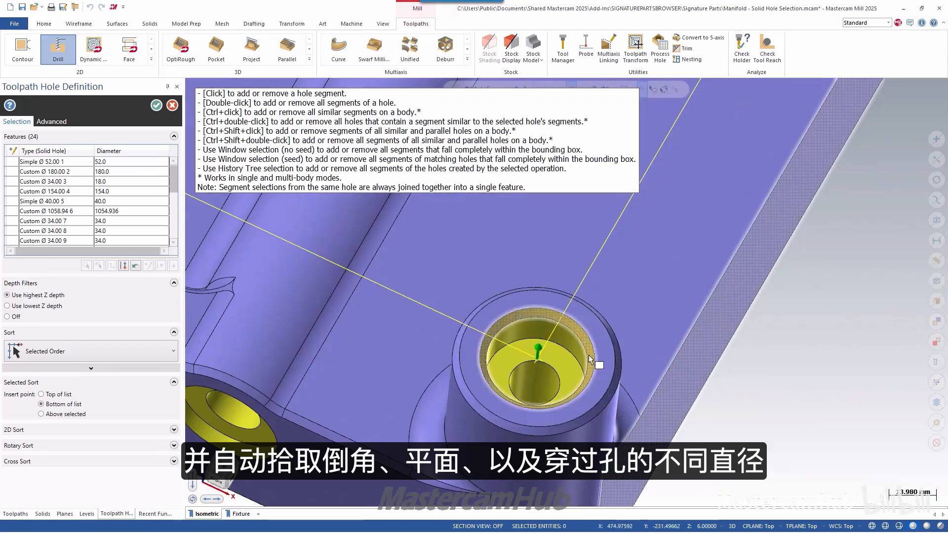
scroll(778, 424, down, 5)
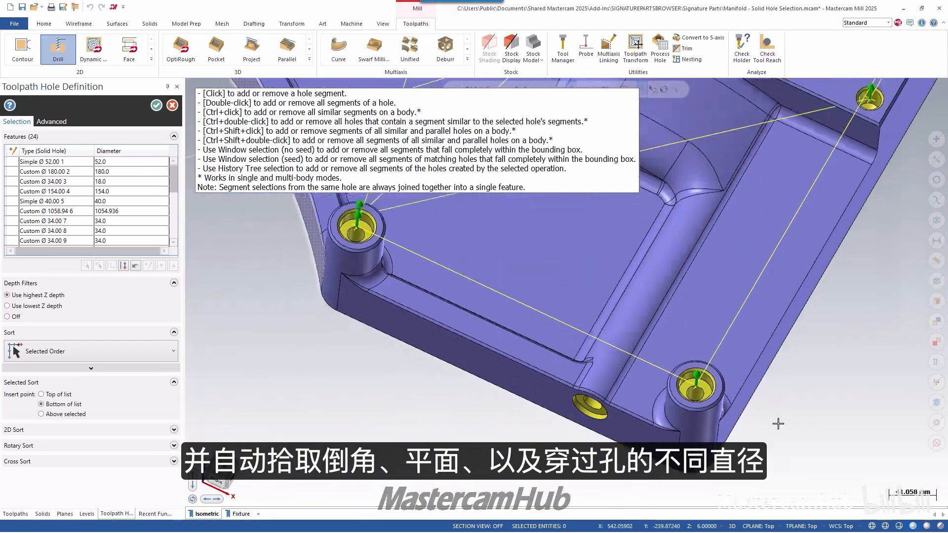
scroll(778, 423, down, 2)
mouse_move(780, 420)
middle_down()
mouse_move(744, 415)
mouse_move(785, 423)
middle_up()
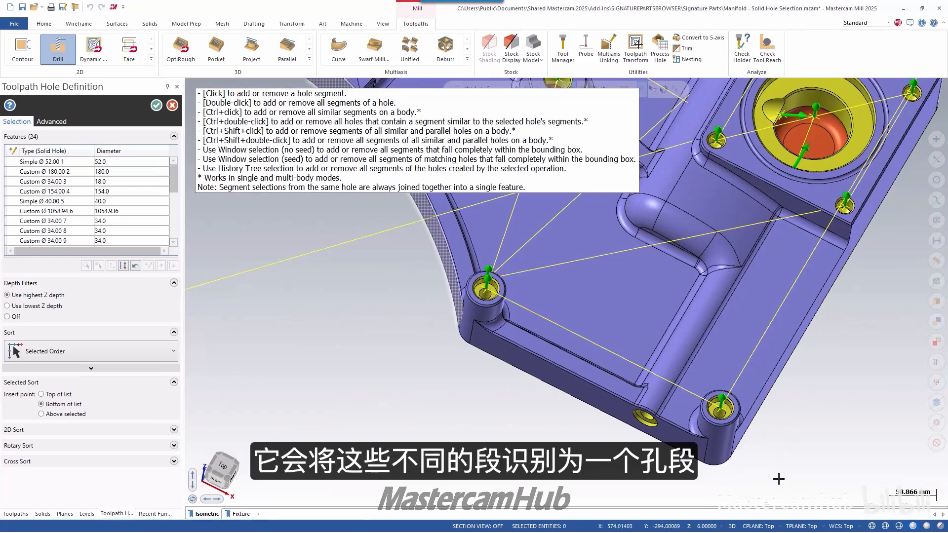
scroll(469, 436, down, 3)
scroll(808, 411, down, 4)
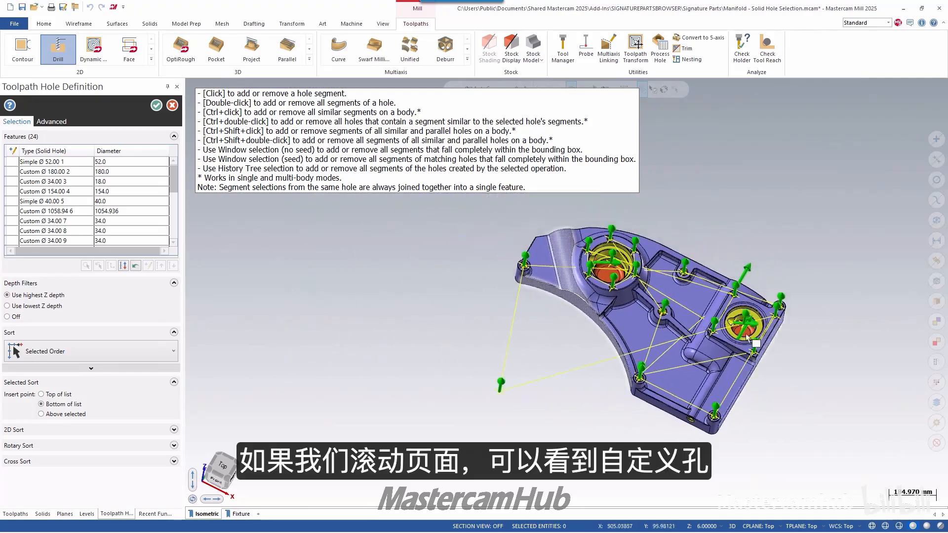
Step: Inspect the detected segments inside the large stepped bore and its surrounding ring of small holes
scroll(648, 233, up, 3)
scroll(648, 234, up, 5)
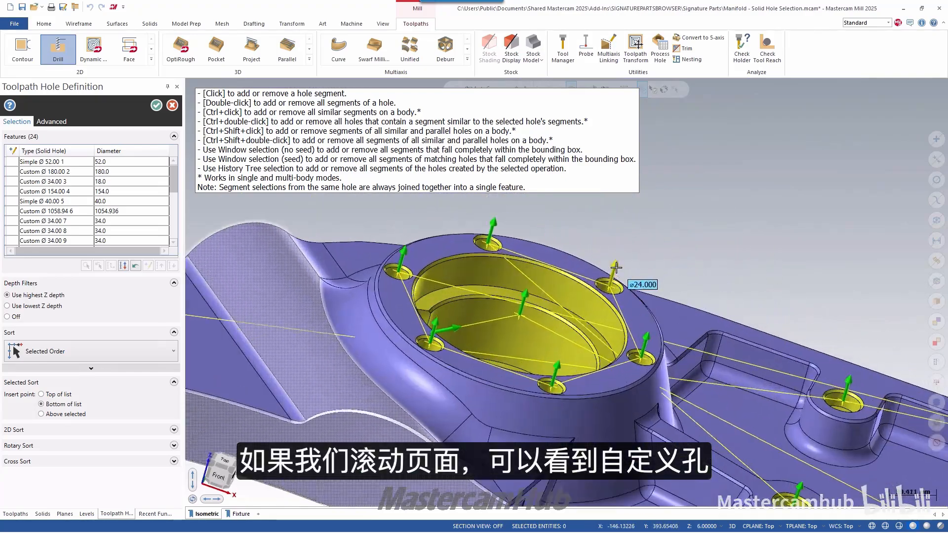
middle_drag(643, 279, 592, 321)
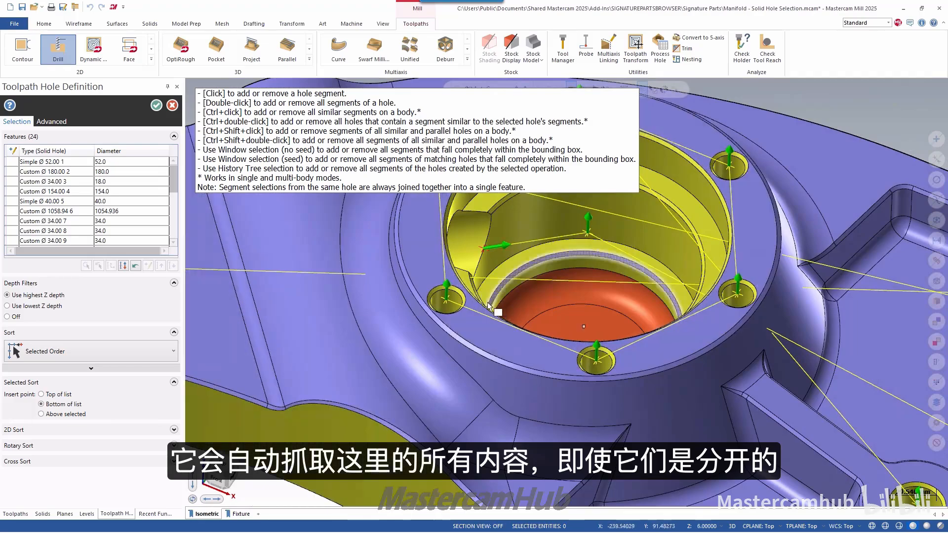
middle_drag(496, 306, 436, 304)
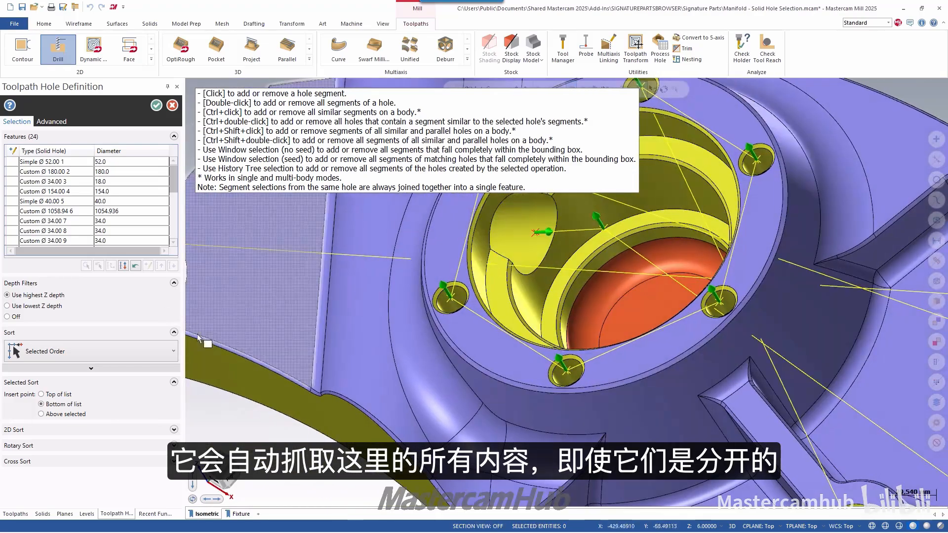
scroll(199, 334, down, 4)
middle_drag(464, 348, 486, 325)
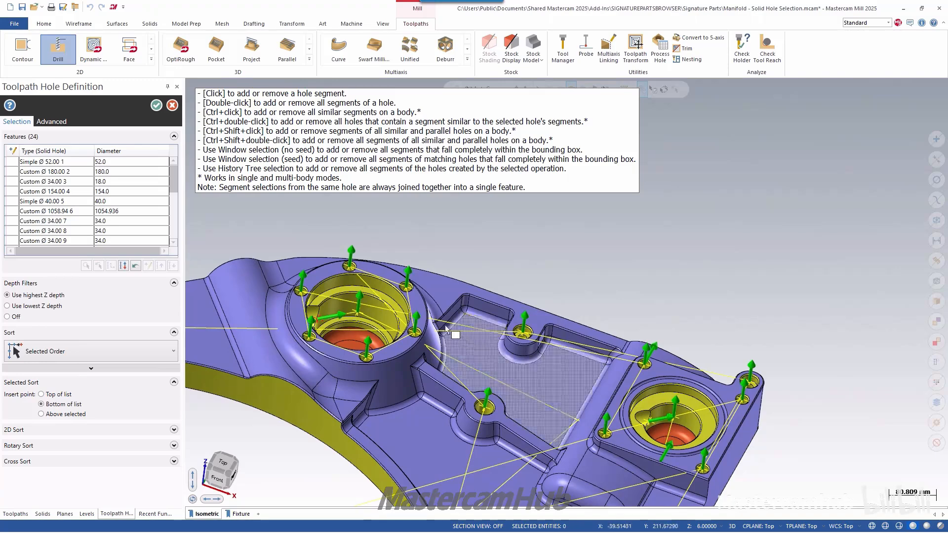
scroll(777, 282, down, 3)
middle_drag(747, 468, 790, 444)
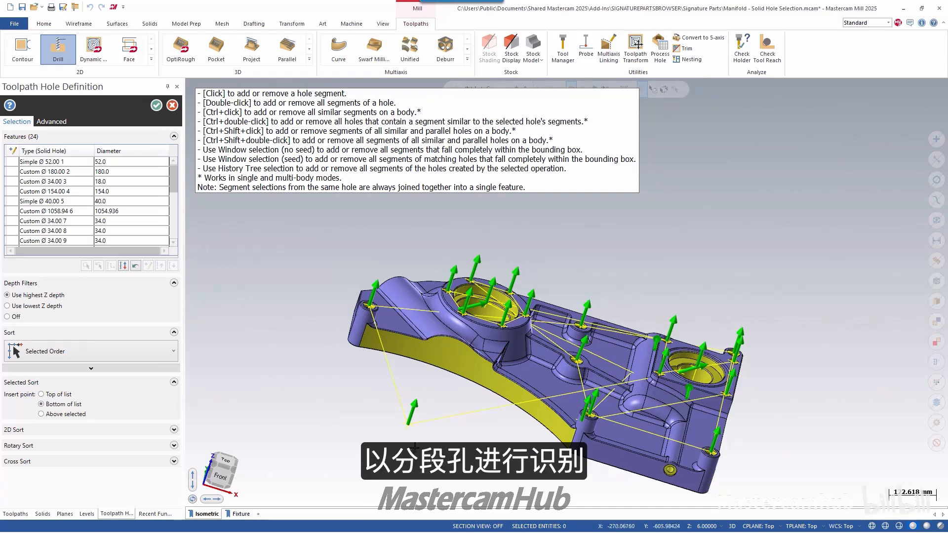
Step: Remove the large curved outer wall from the hole selection and delete all remaining features from the list
click(525, 400)
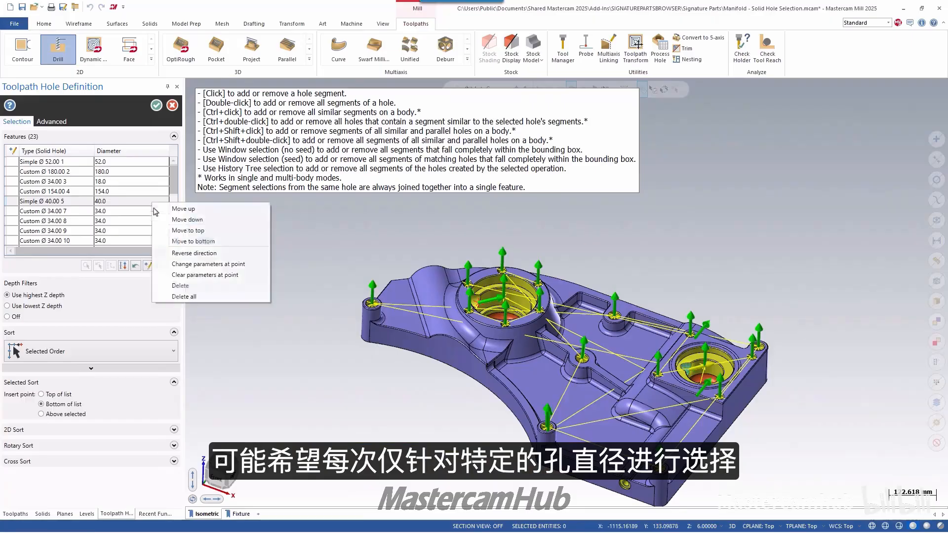
click(232, 301)
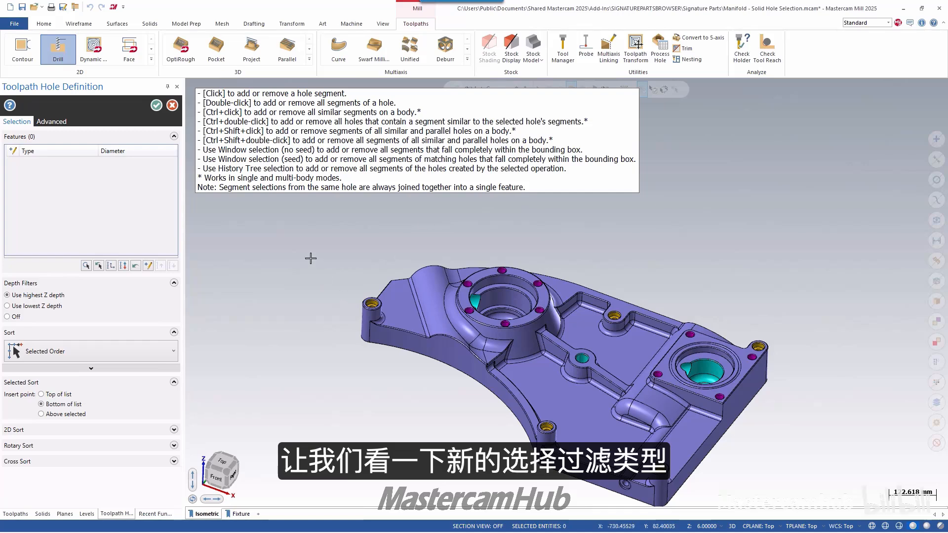
Step: Select the counterbore wall segment of the yellow corner hole beside the smaller square flange as the seed hole
scroll(311, 258, down, 1)
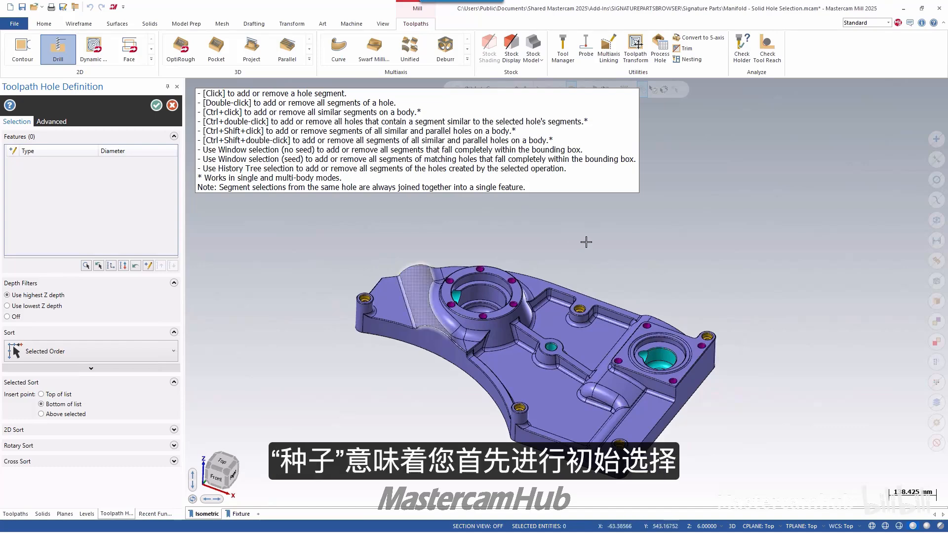
scroll(752, 336, up, 5)
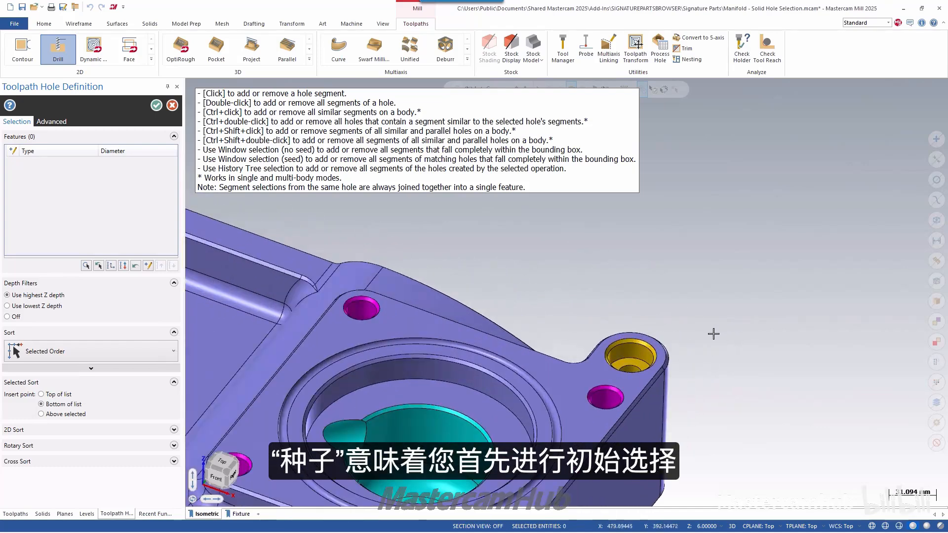
scroll(693, 335, up, 3)
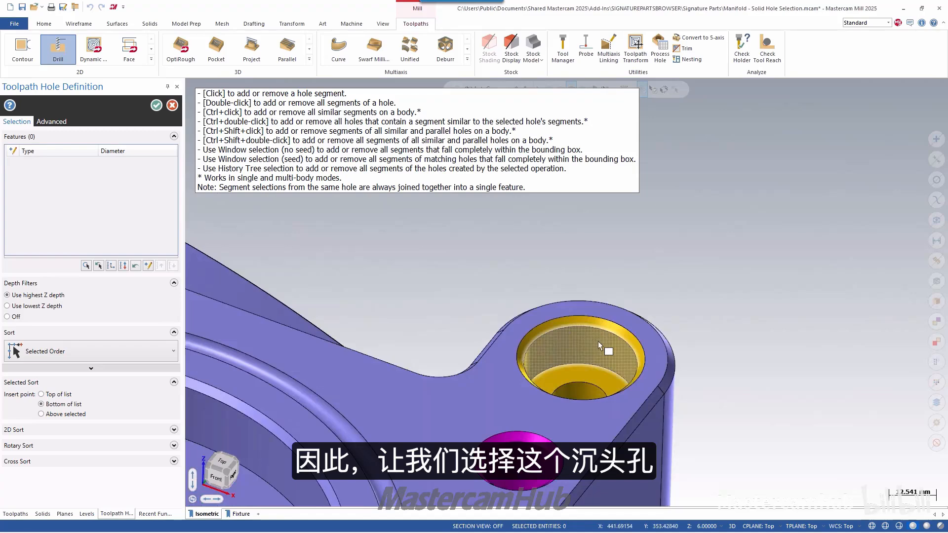
click(597, 342)
scroll(701, 321, down, 8)
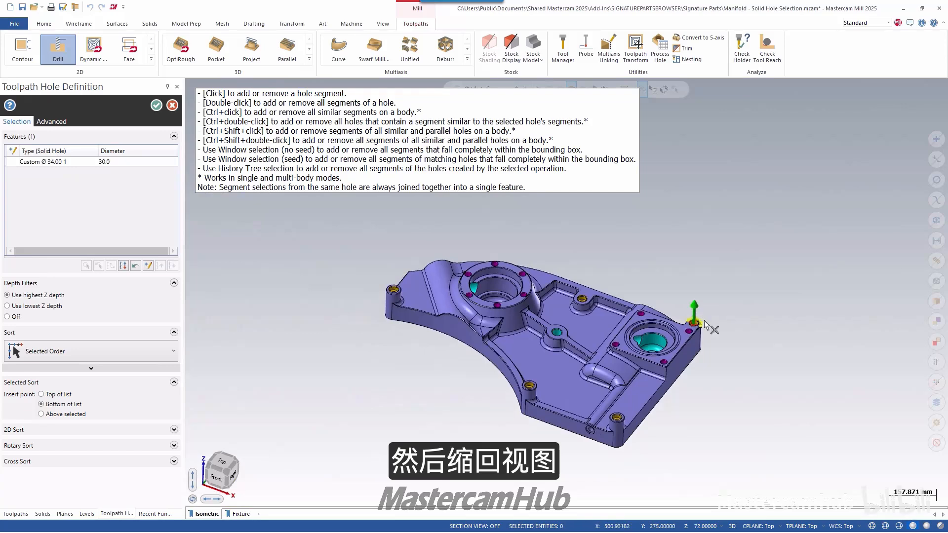
Step: Window-select around the entire manifold to add every hole matching the corner seed hole
drag(758, 482, 327, 236)
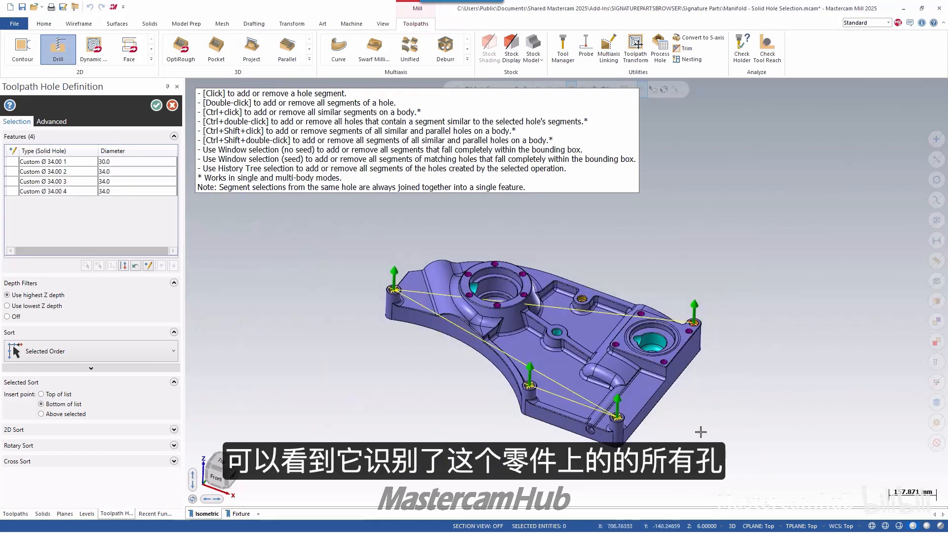
scroll(716, 409, up, 4)
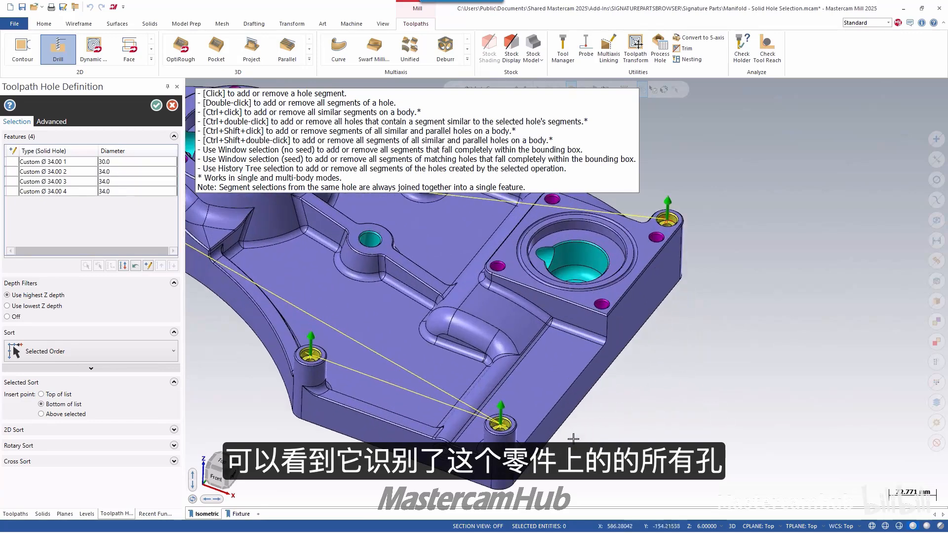
middle_drag(573, 438, 566, 464)
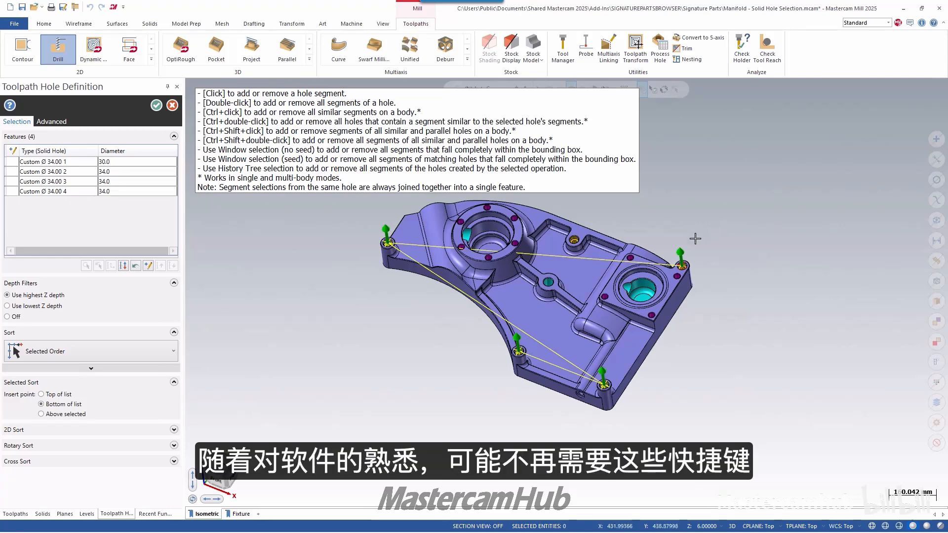
Step: Set the on-screen selection instructions to auto hide
right_click(344, 135)
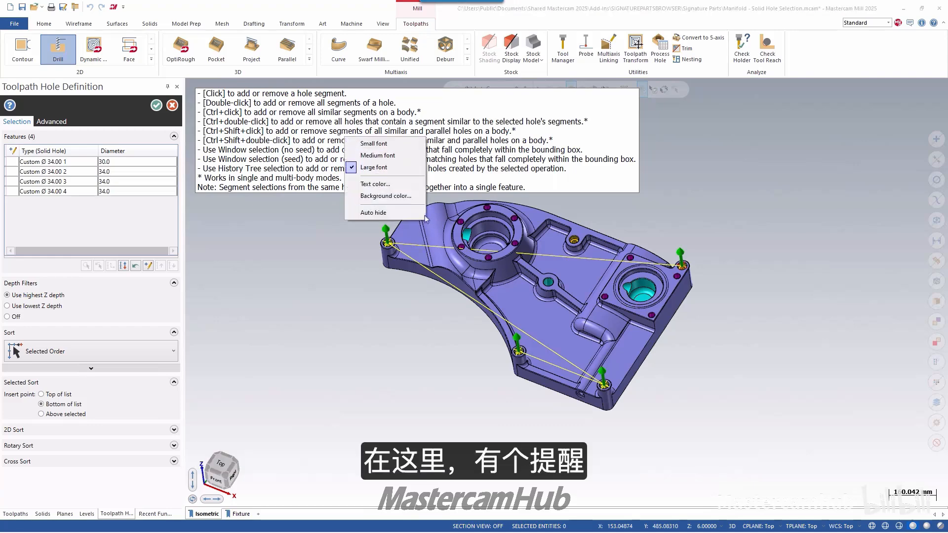
click(423, 214)
mouse_move(332, 96)
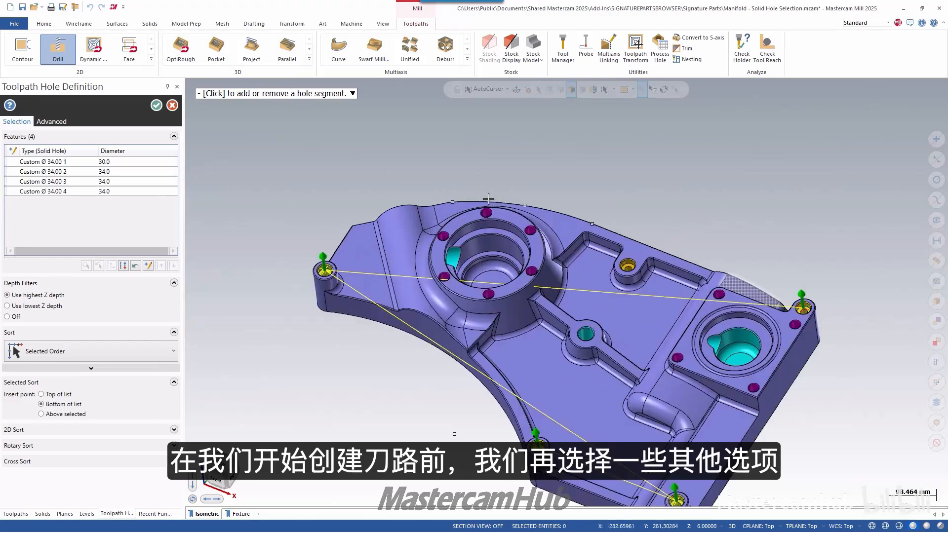
Step: Add all the similar small purple holes around the large bore and the square flange to the hole selection
scroll(506, 207, up, 6)
click(560, 276)
scroll(560, 277, down, 1)
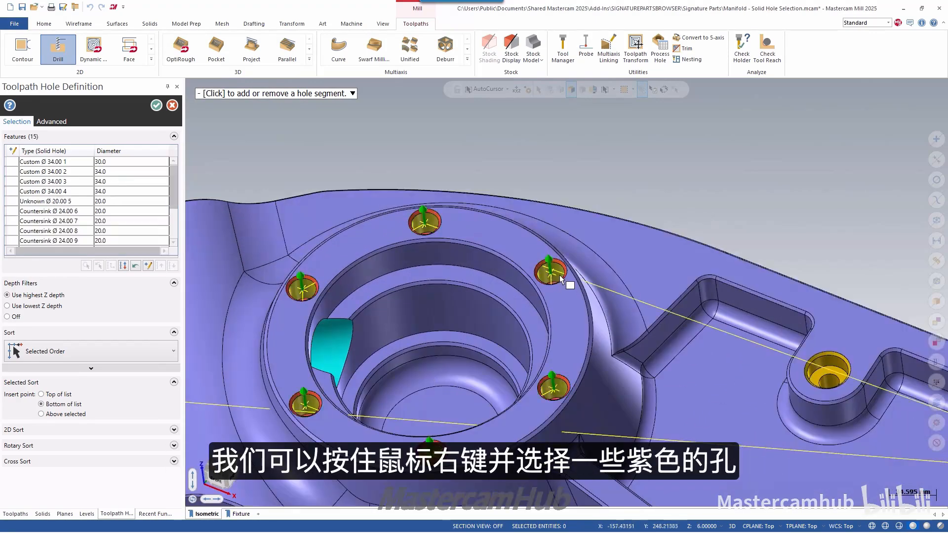
scroll(511, 234, down, 3)
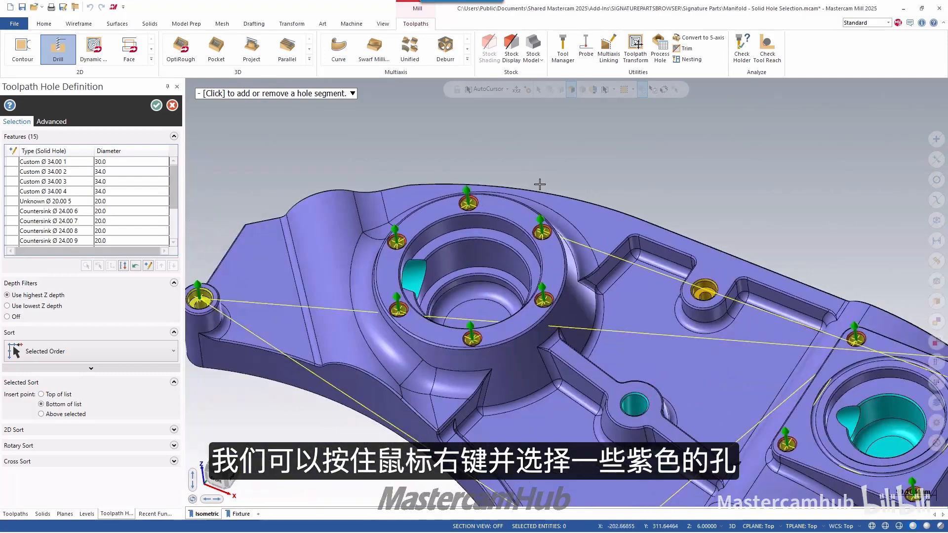
Step: Add all segments of the large stepped bore to the selection and accept the hole definition
click(511, 236)
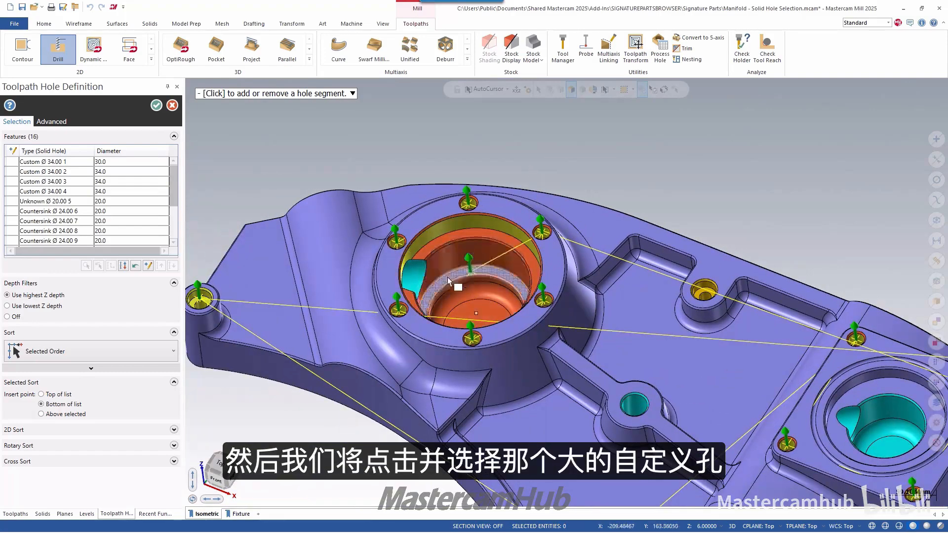
scroll(448, 277, down, 3)
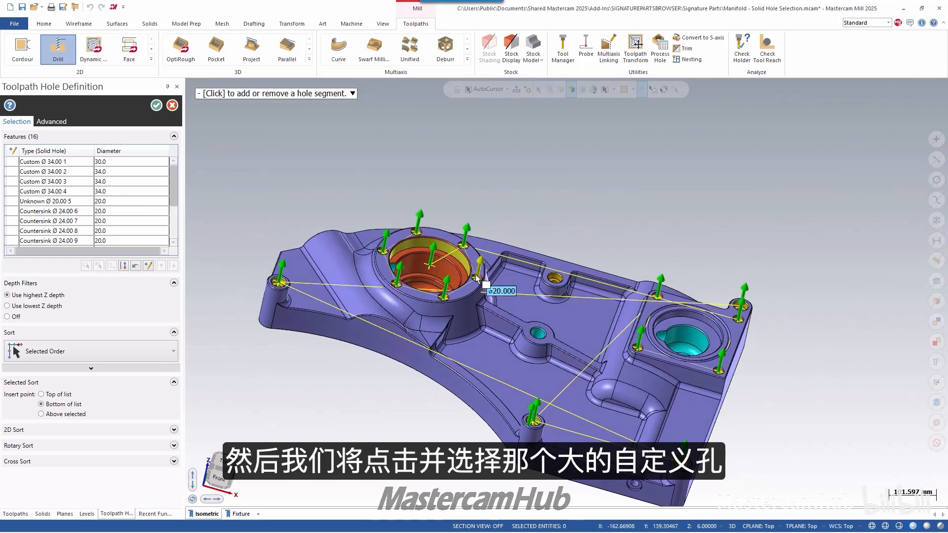
click(156, 105)
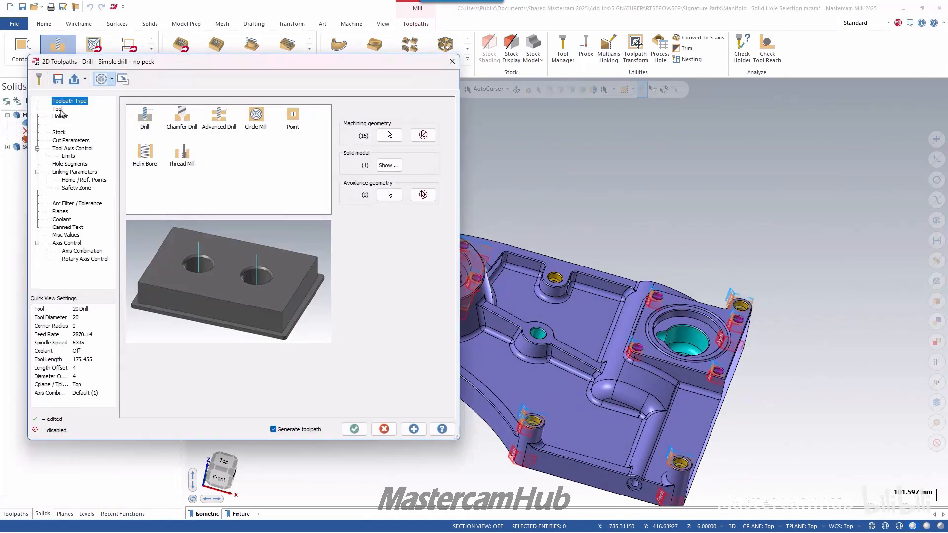
Step: Choose the 25 X 90 Spot Drill, tool number 5, as the drilling tool
click(58, 109)
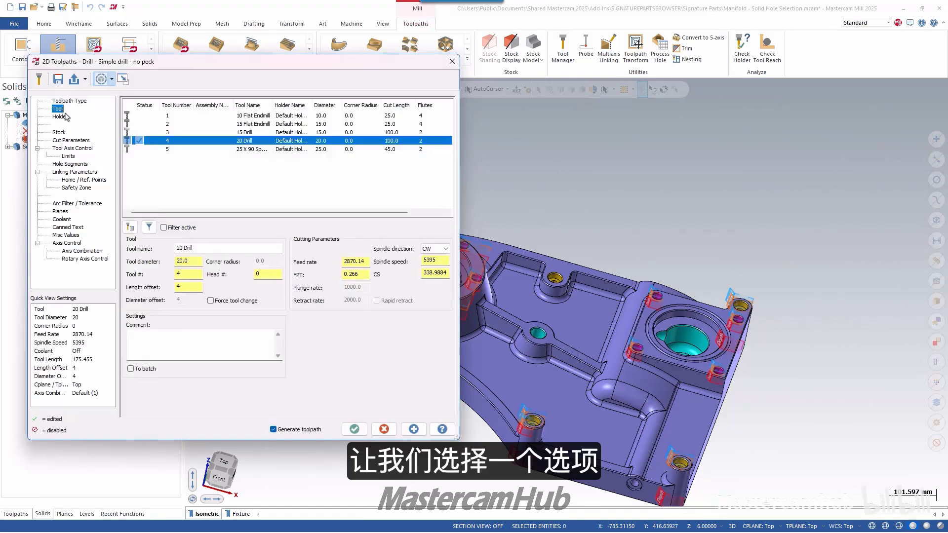
click(252, 149)
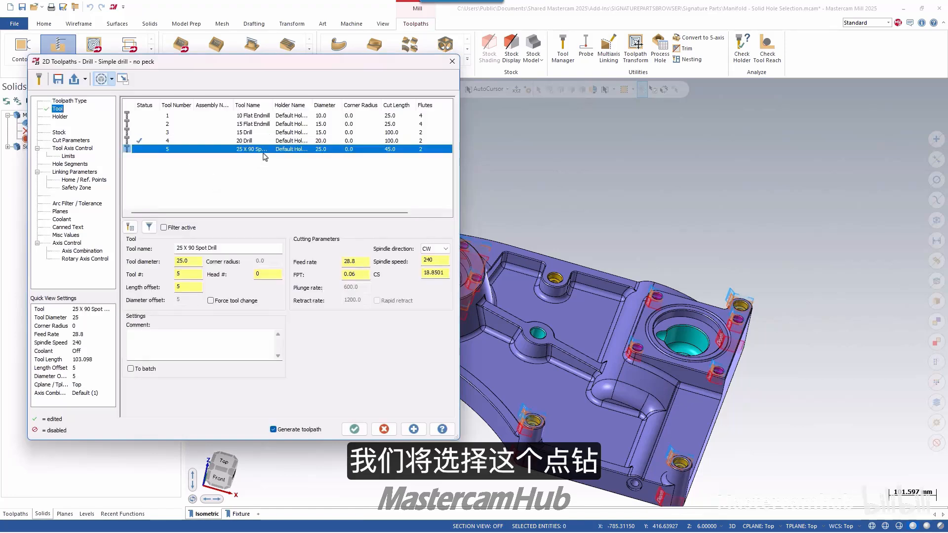
Step: Activate both cone segments and the cylinder segment of the Countersink Ø 24.00 hole type in the hole segment settings
click(75, 165)
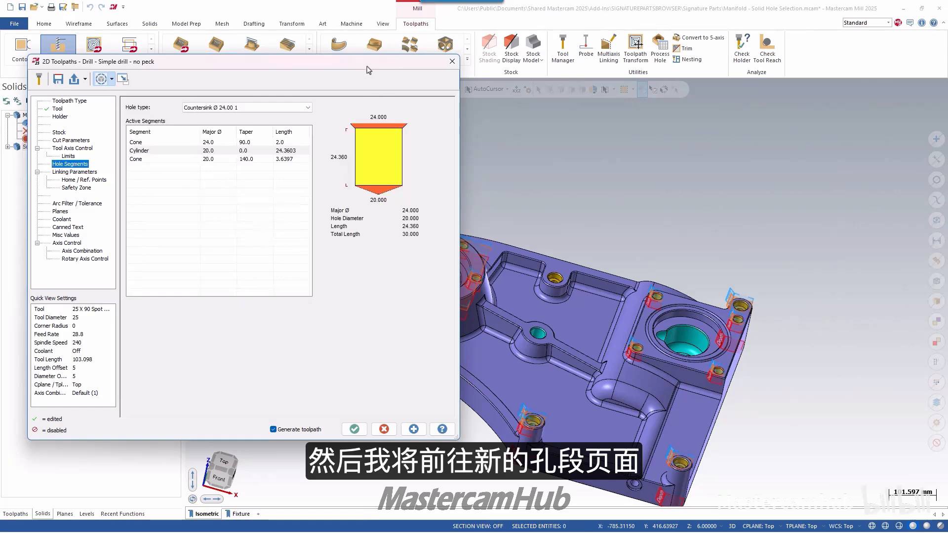
scroll(739, 222, down, 1)
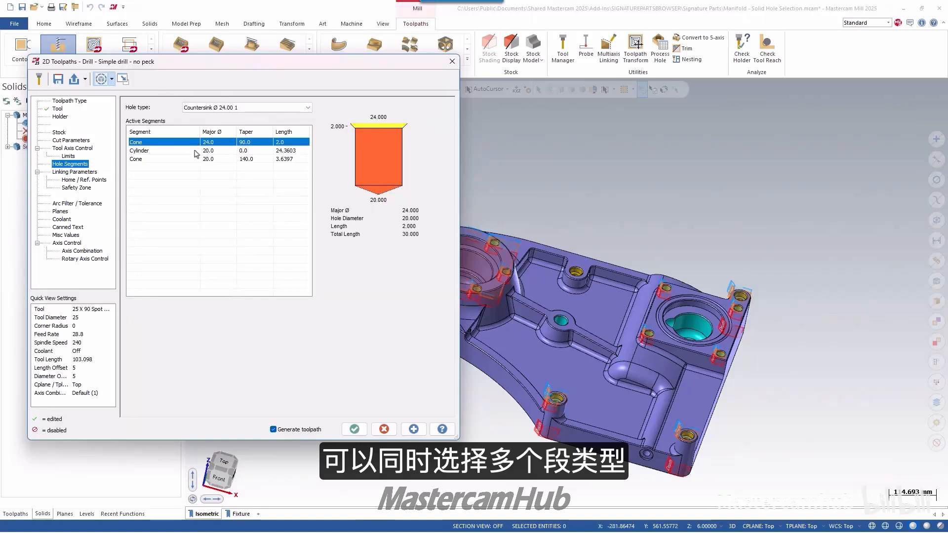
click(205, 150)
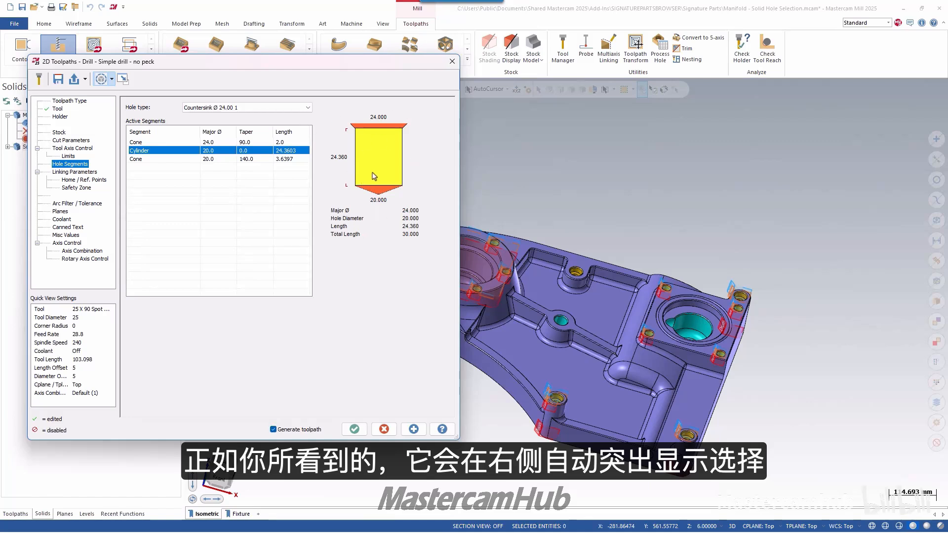
shift+click(180, 158)
click(179, 142)
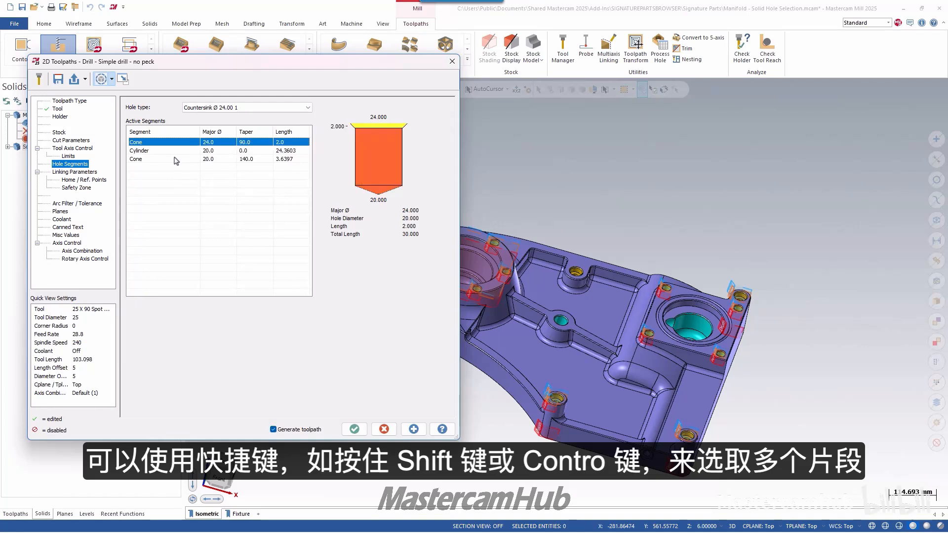
shift+click(281, 160)
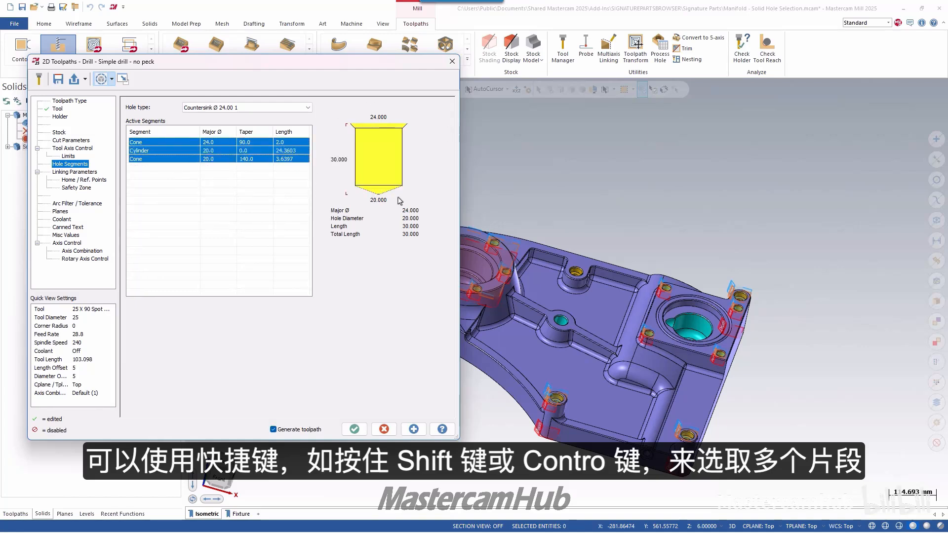
Step: Examine the active segments of the Custom Ø 34.00, Custom Ø 180.00 and Unknown Ø 20.00 hole types, ending on Custom Ø 180.00
click(284, 107)
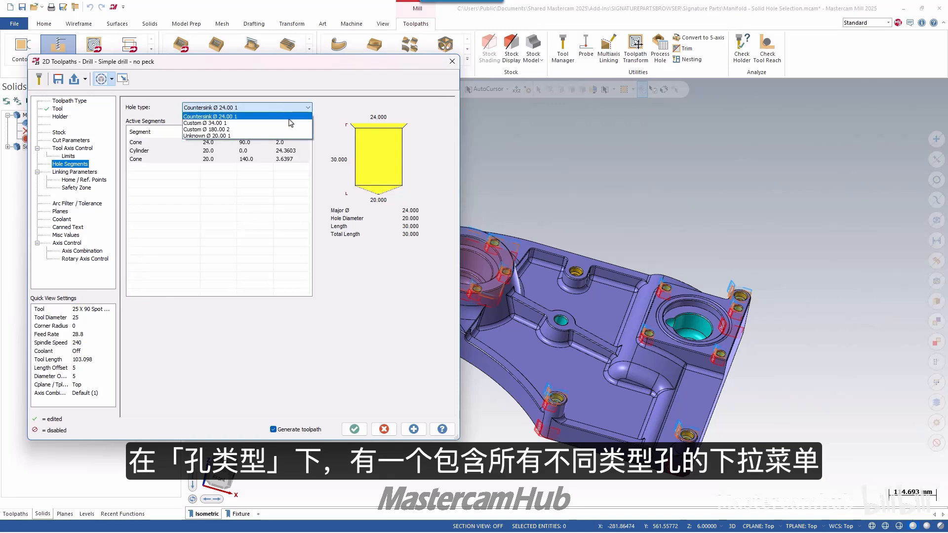
click(290, 123)
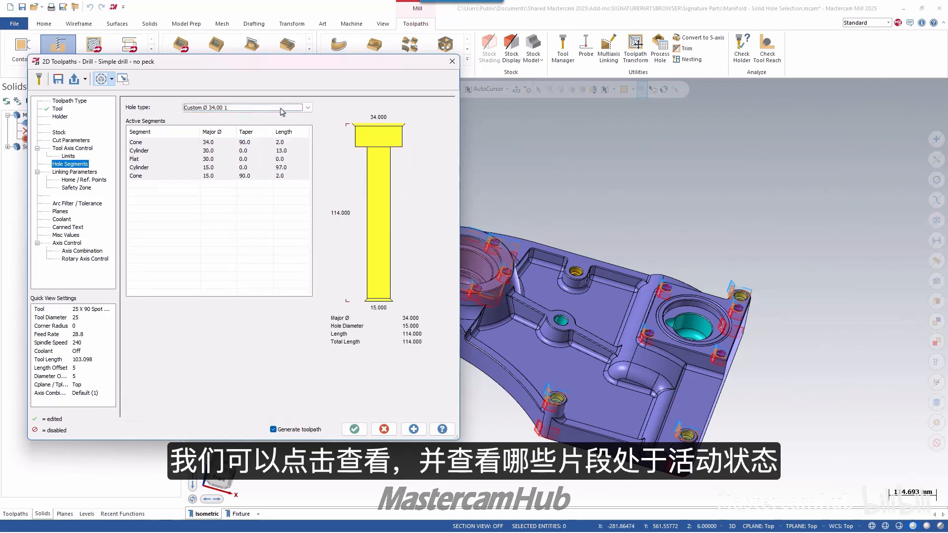
click(285, 110)
click(277, 131)
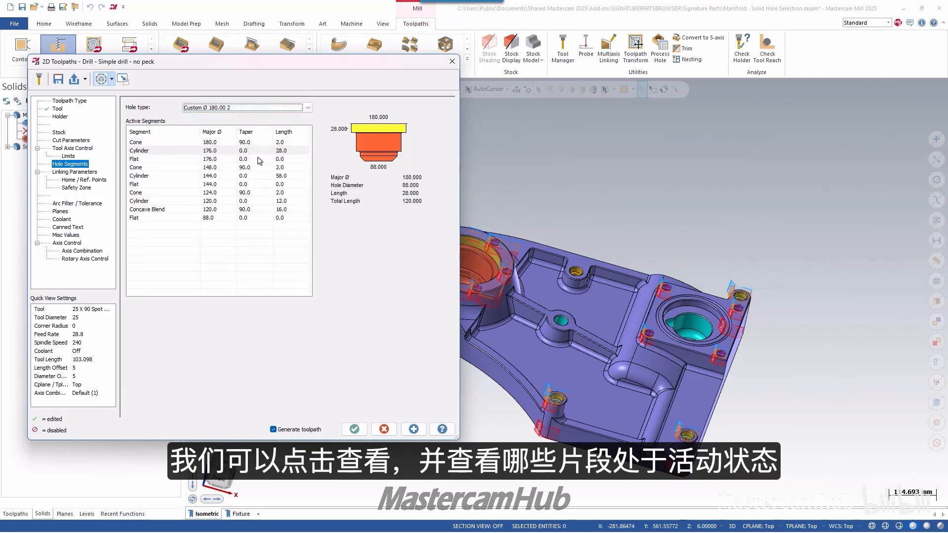
click(300, 107)
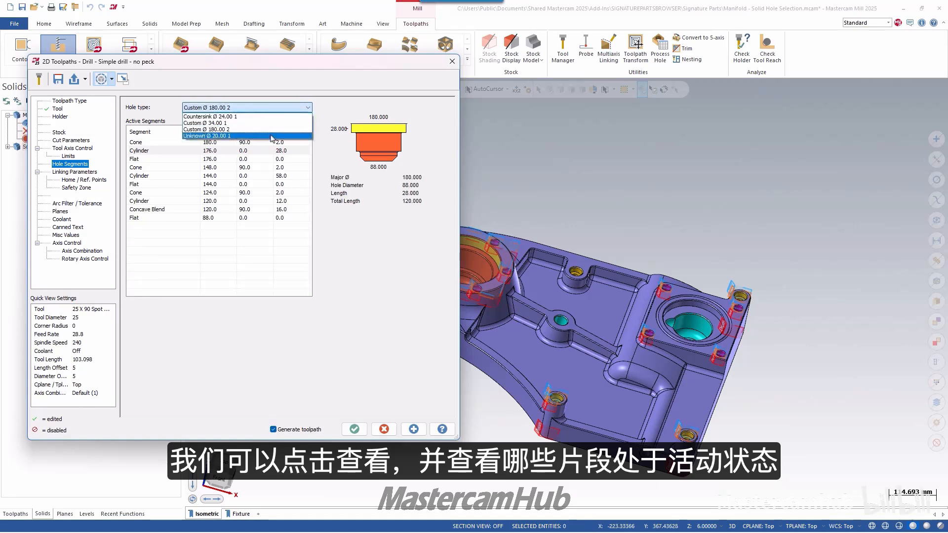
click(272, 136)
click(285, 109)
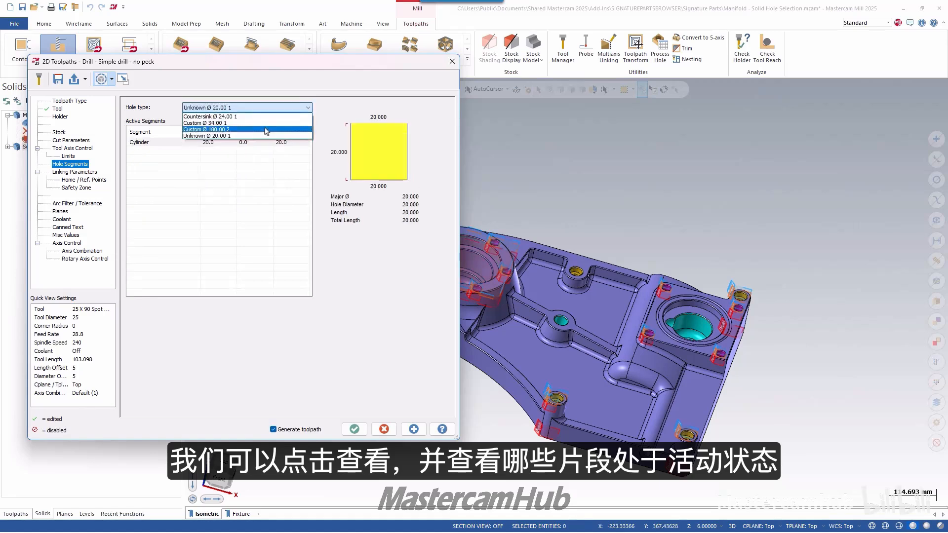
click(291, 129)
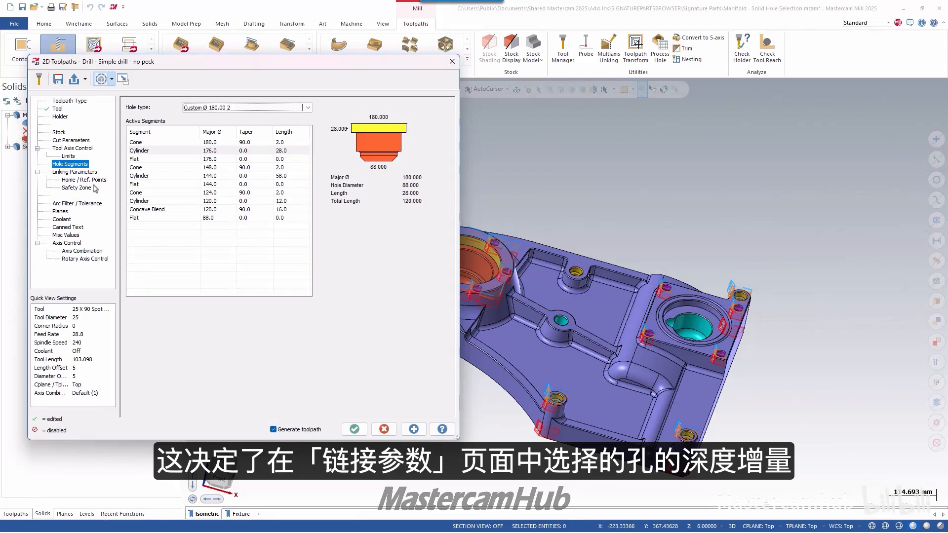